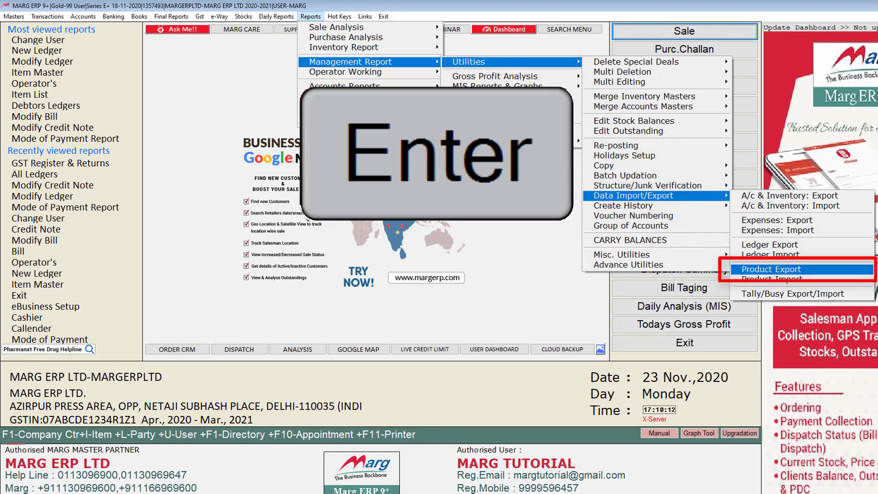
Start the product export and browse to the e:\margerp\export folder as its destination.
{"action": "key", "text": "Return"}
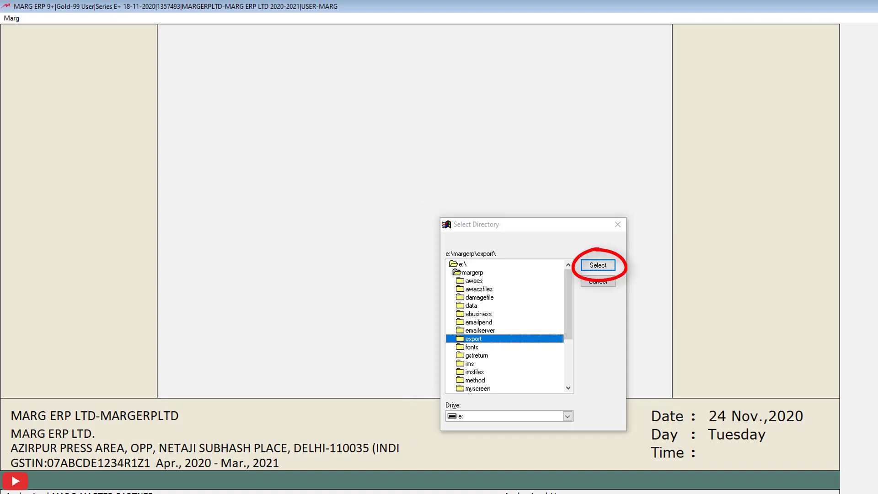
Confirm E:\MARGERP\export as the Product T/F To Path for the export.
{"action": "key", "text": "Return"}
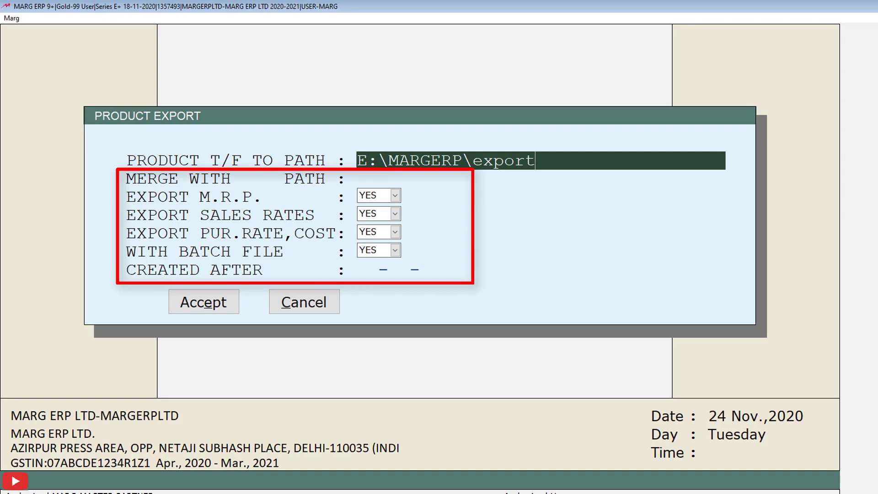
Export M.R.P., sales and purchase rates without batch file for products created after 24-11-2020.
{"action": "key", "text": "Return"}
{"action": "key", "text": "Return"}
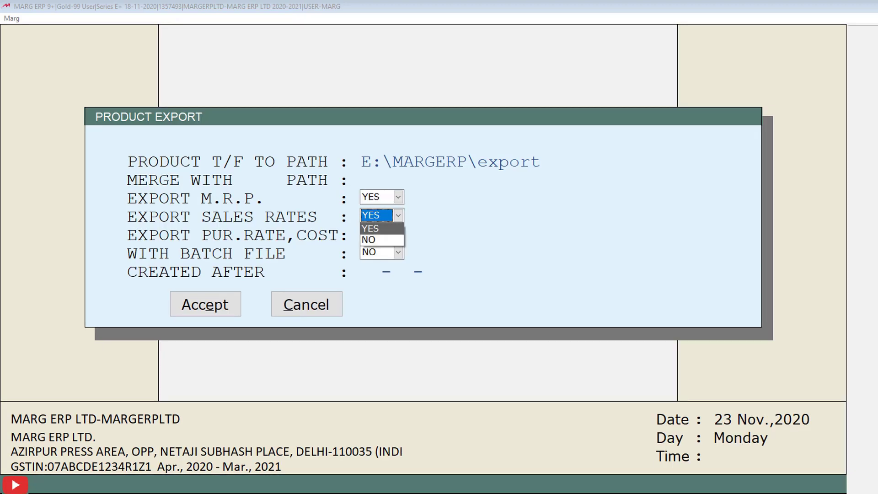
{"action": "key", "text": "Return"}
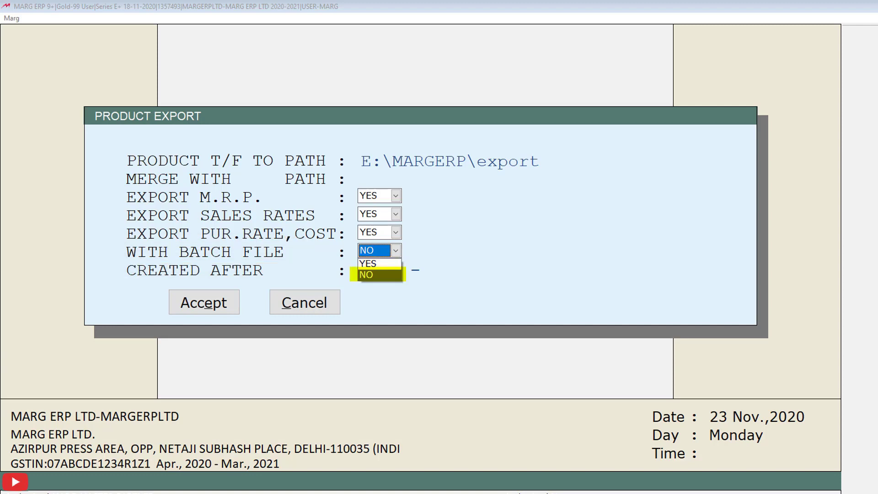
{"action": "key", "text": "Return"}
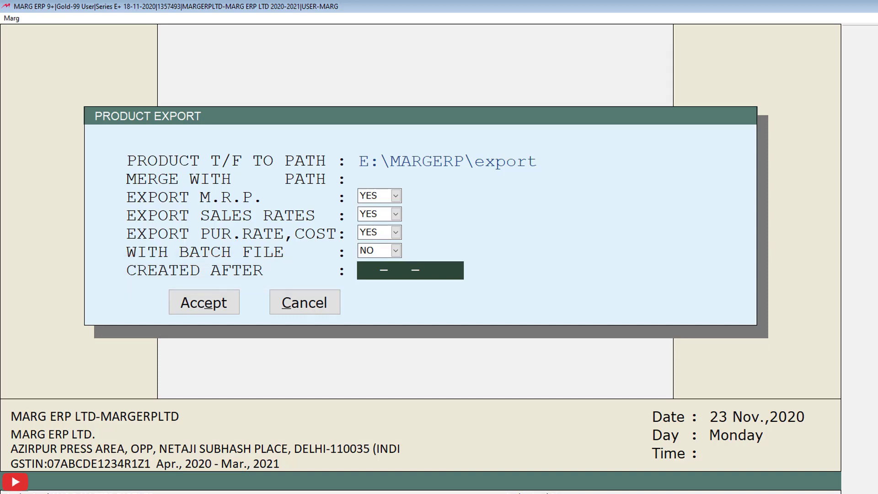
{"action": "type", "text": "24112020"}
{"action": "key", "text": "Return"}
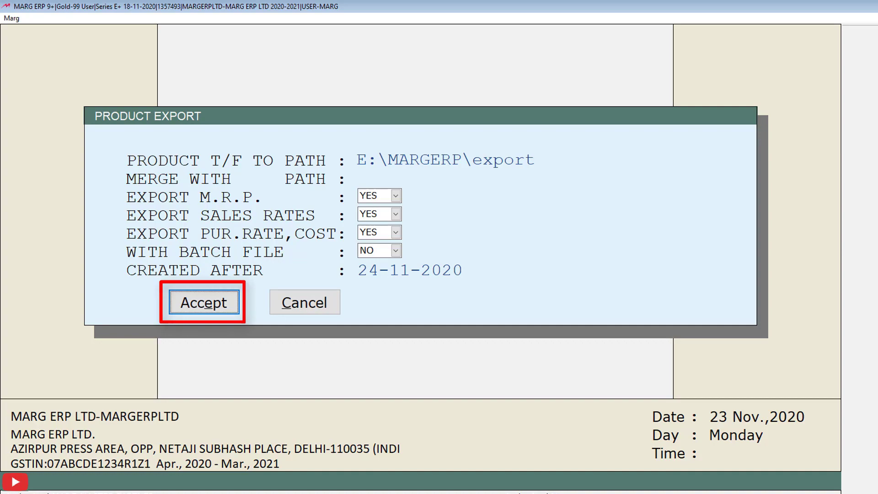
{"action": "key", "text": "Return"}
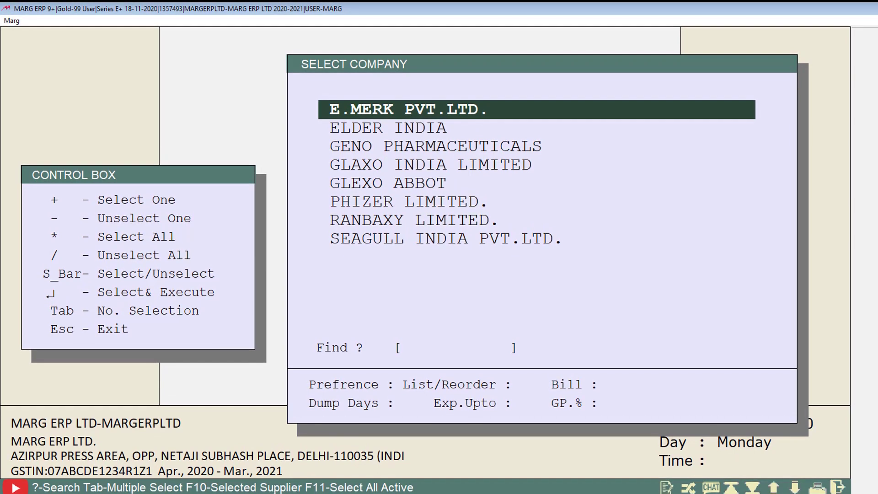
Select all eight companies in Select Company and run the product export.
{"action": "key", "text": "Down"}
{"action": "key", "text": "space"}
{"action": "key", "text": "space"}
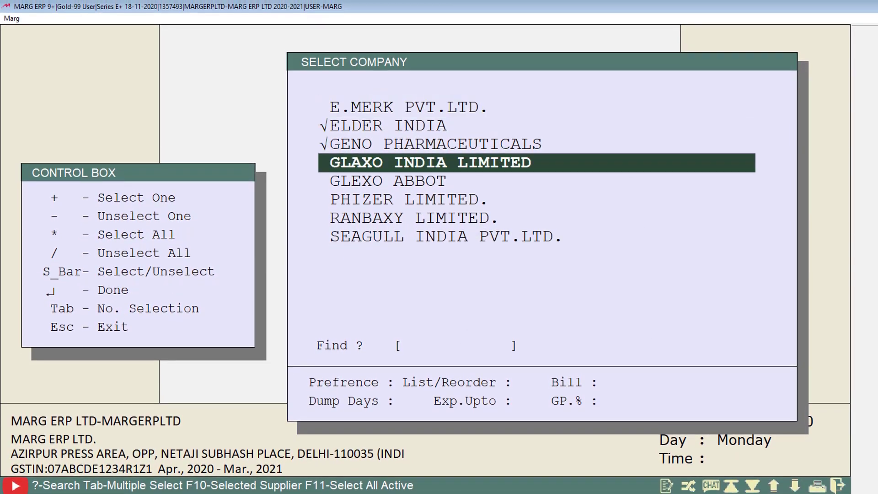
{"action": "key", "text": "slash"}
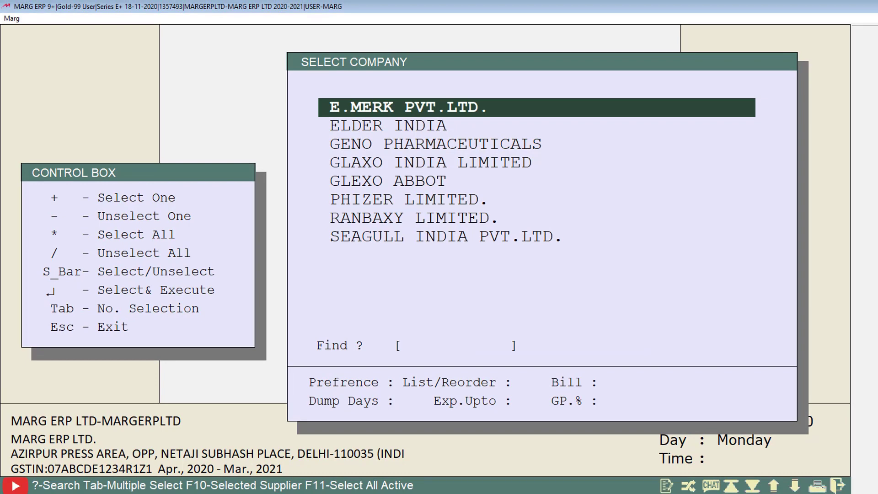
{"action": "key", "text": "asterisk"}
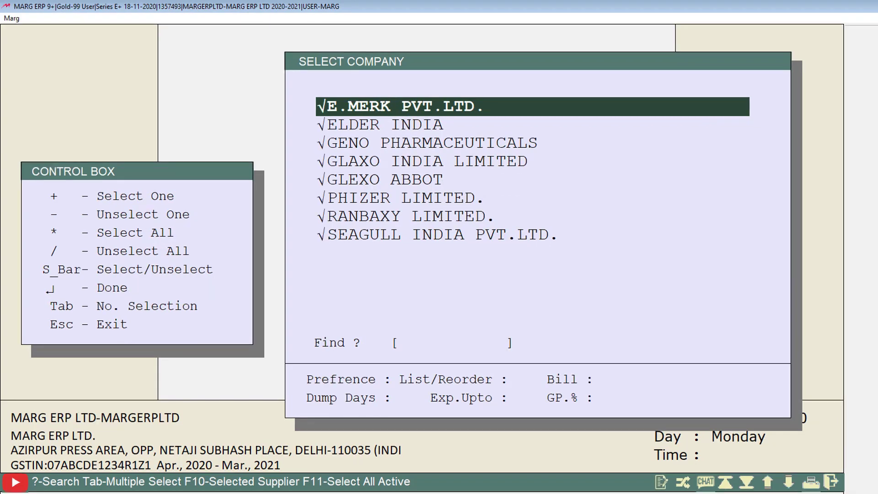
{"action": "key", "text": "slash"}
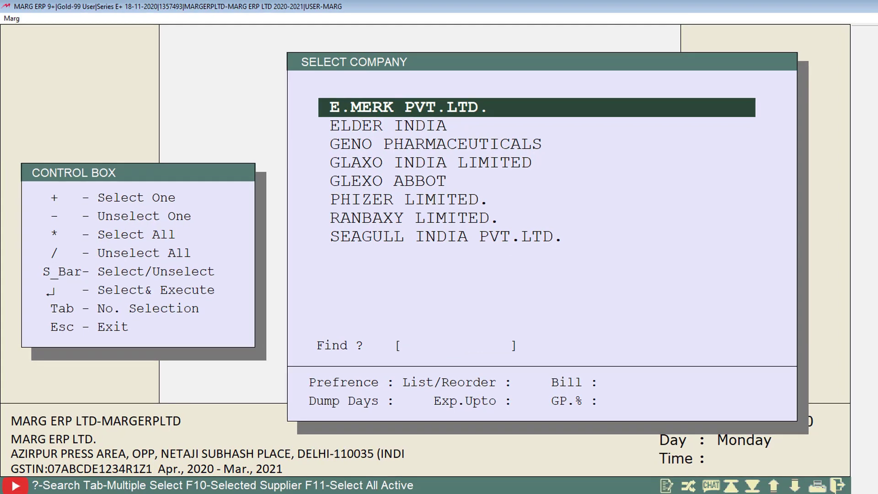
{"action": "key", "text": "asterisk"}
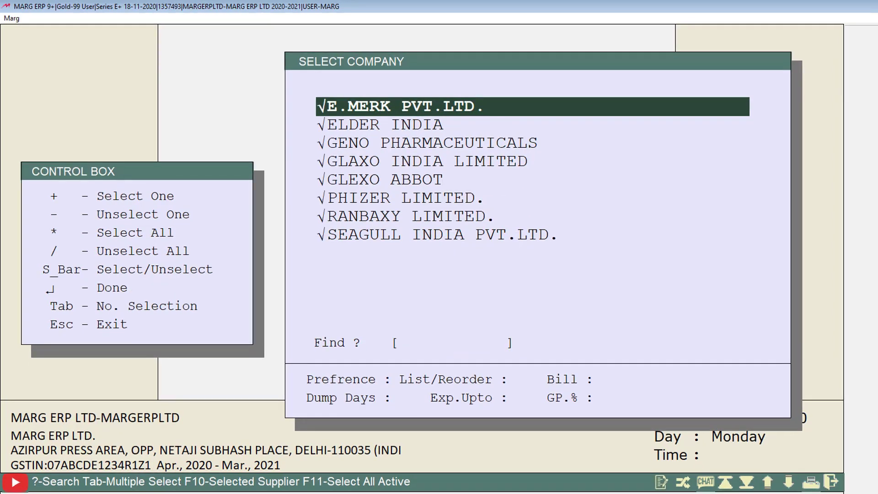
{"action": "key", "text": "Return"}
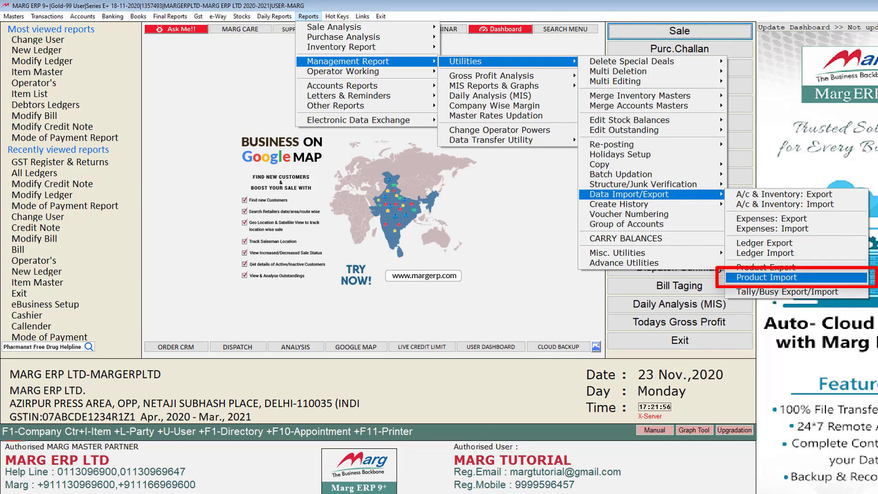
Open Product Import with E:\MARGERP\EXPORT as the source folder.
{"action": "key", "text": "Return"}
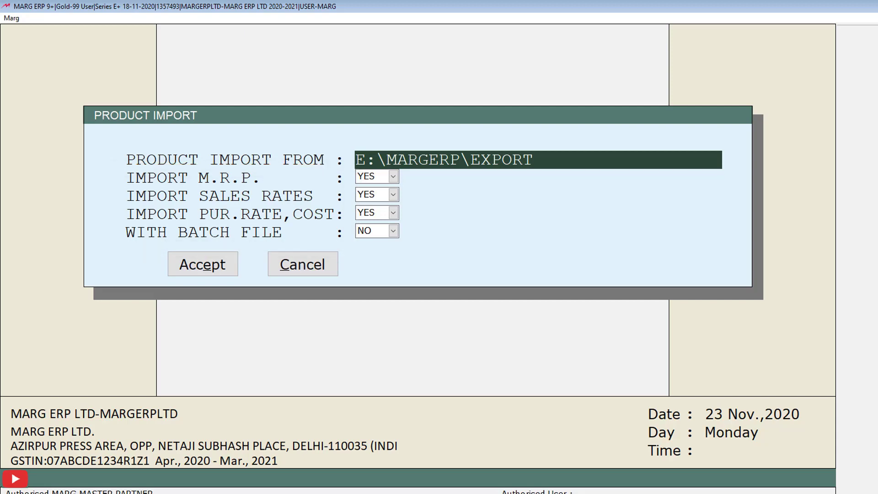
Keep M.R.P., sales rates and purchase rate/cost at YES and batch file at NO.
{"action": "key", "text": "Return"}
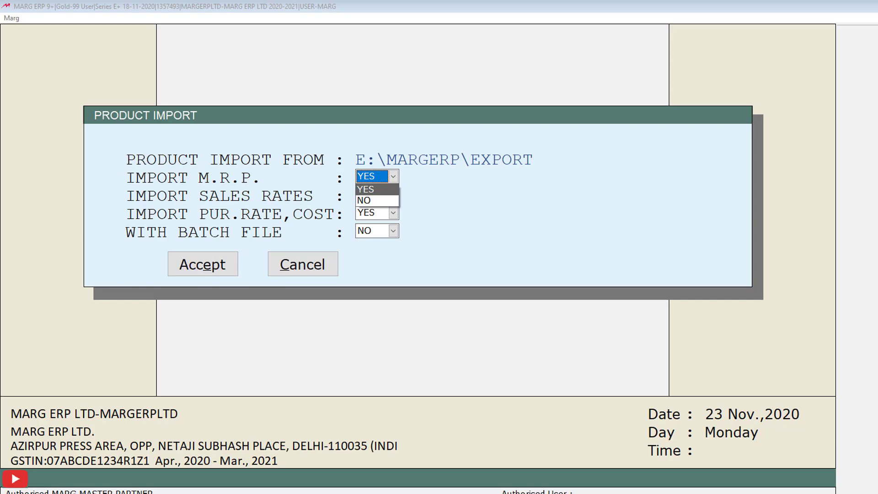
{"action": "key", "text": "Return"}
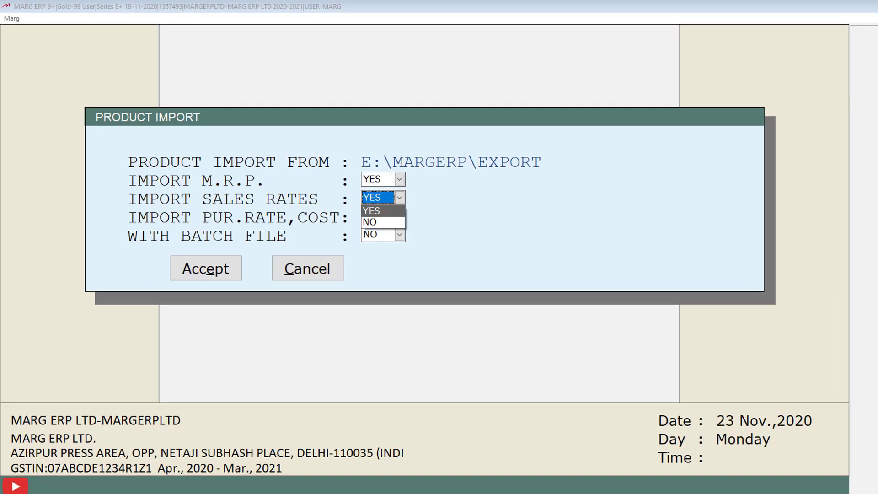
{"action": "key", "text": "Return"}
{"action": "key", "text": "Return"}
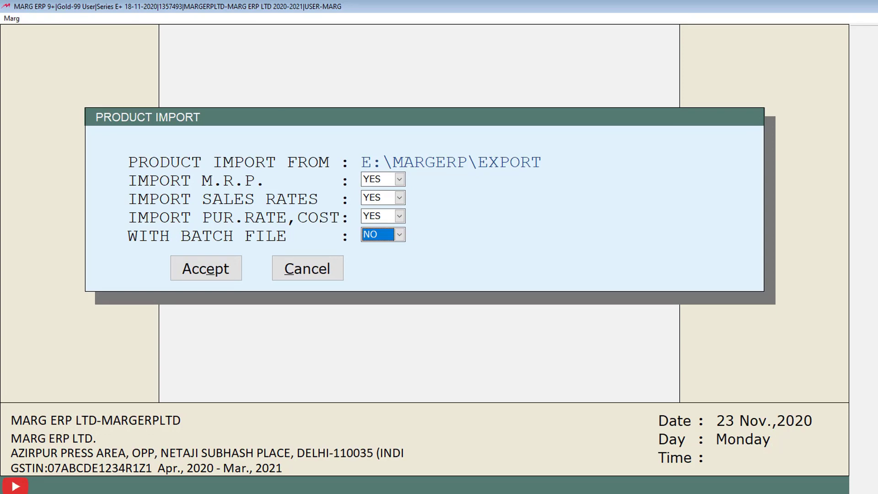
{"action": "key", "text": "Return"}
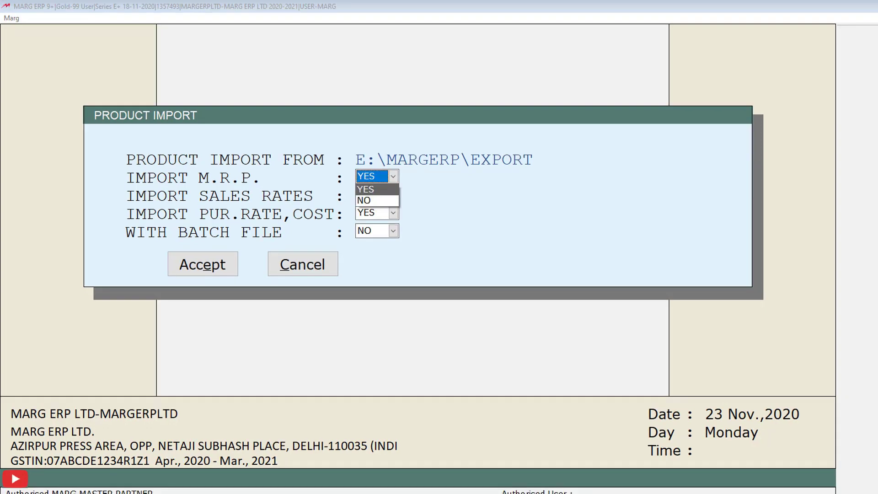
{"action": "key", "text": "Return"}
{"action": "key", "text": "Return"}
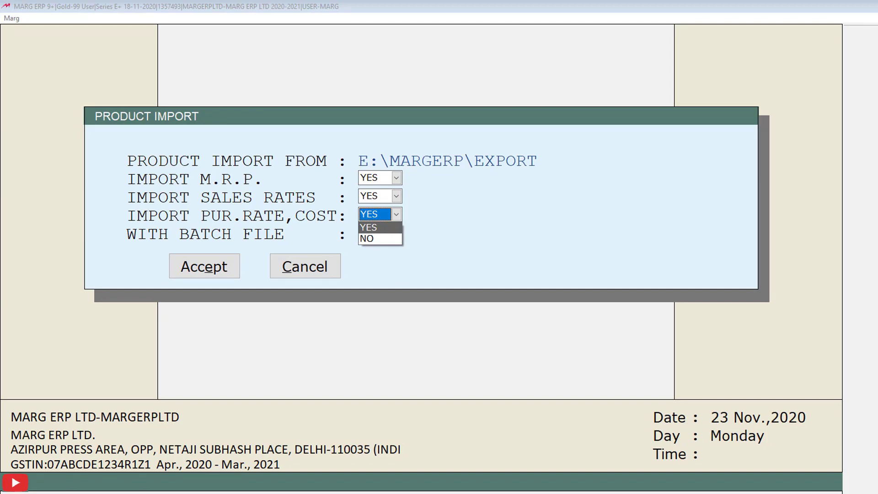
{"action": "key", "text": "Return"}
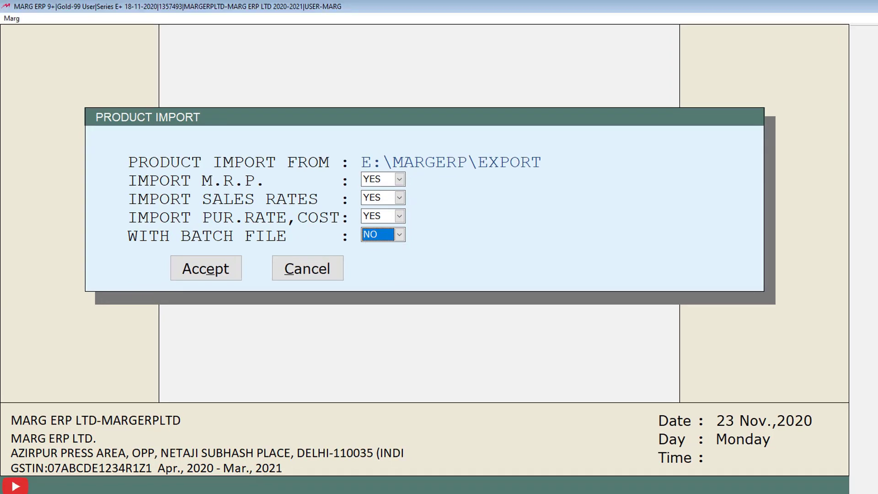
{"action": "key", "text": "Return"}
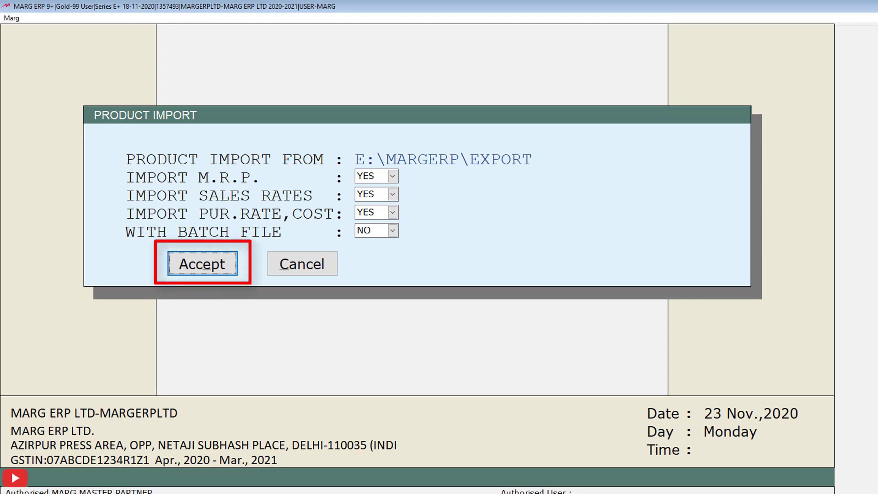
Accept the import settings and import into all eight companies.
{"action": "key", "text": "Return"}
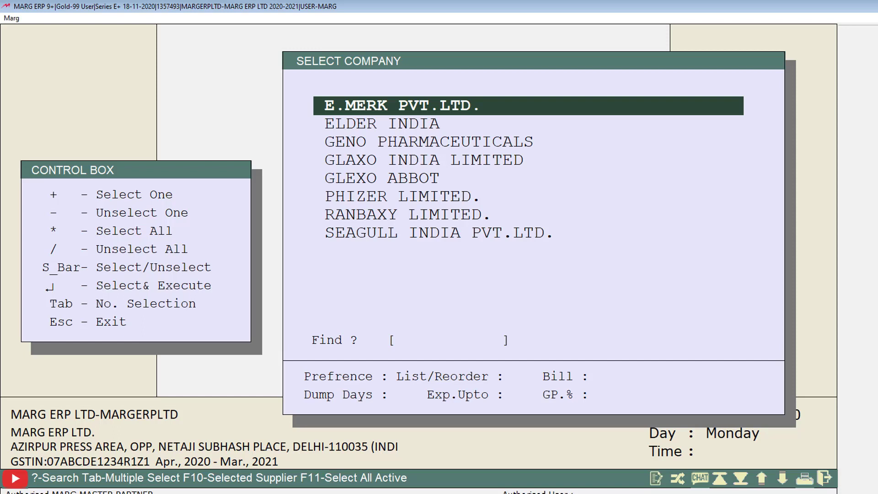
{"action": "key", "text": "asterisk"}
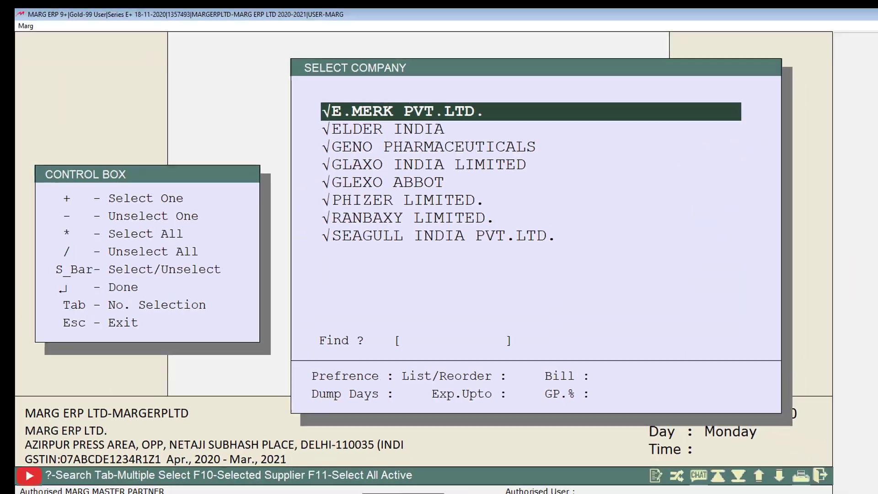
{"action": "key", "text": "Return"}
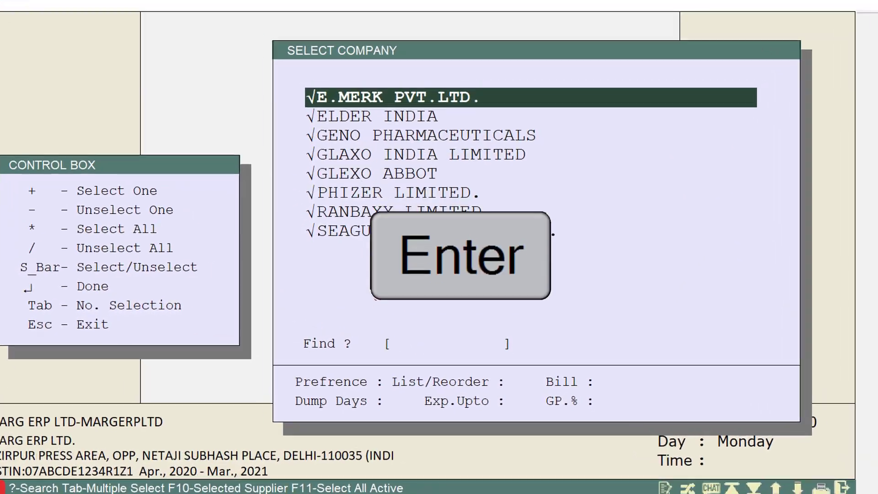